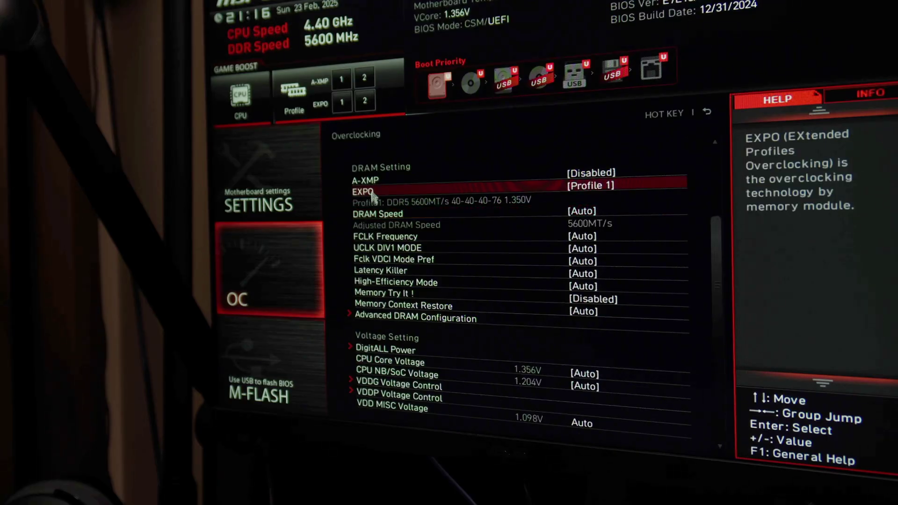
Review the A-XMP and EXPO profile choices, leaving A-XMP disabled and EXPO on Profile 1.
left_click(396, 176)
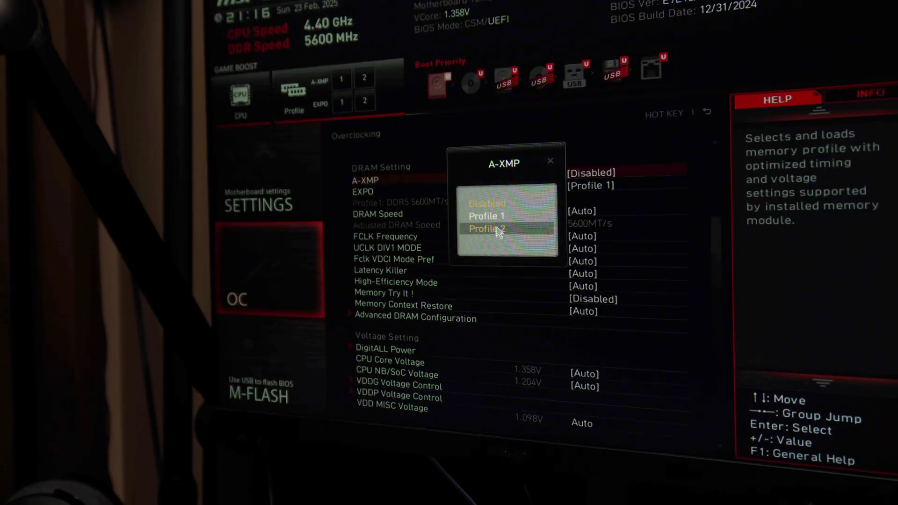
left_click(550, 164)
left_click(596, 184)
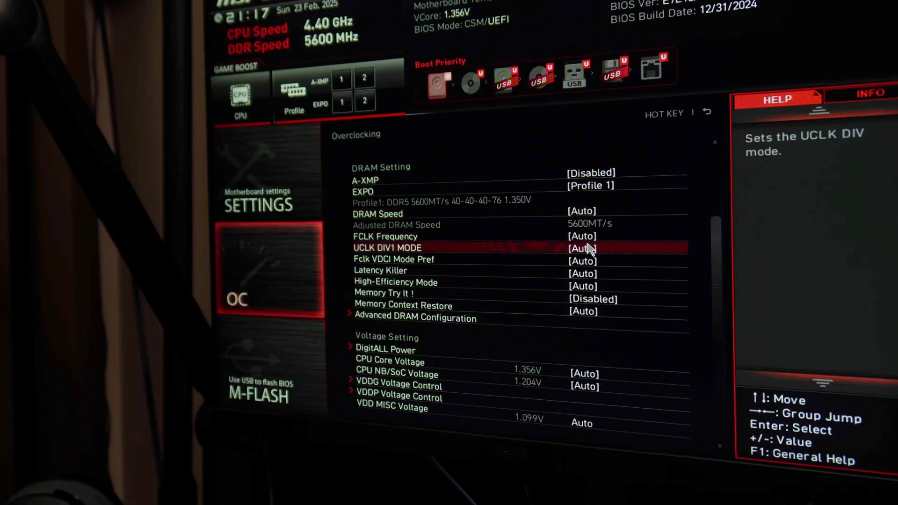
scroll(491, 250, "down", 5)
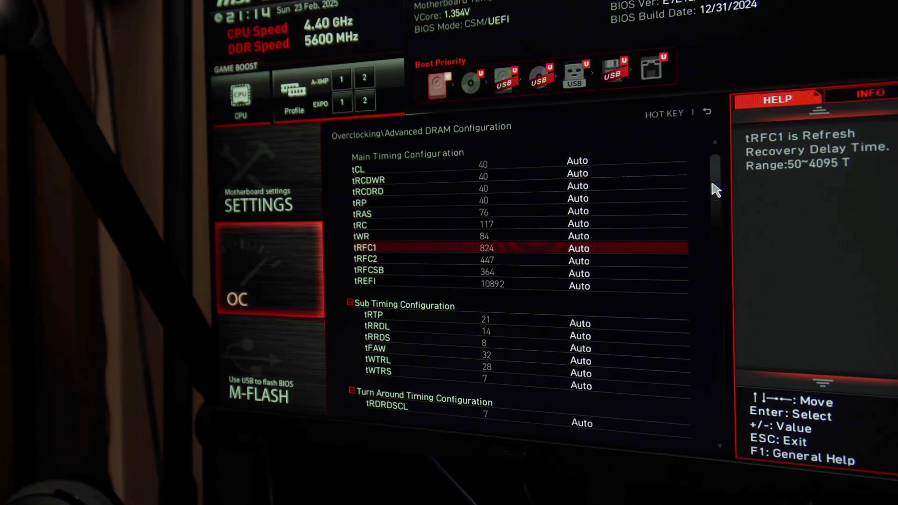
left_click_drag(714, 170, 725, 234)
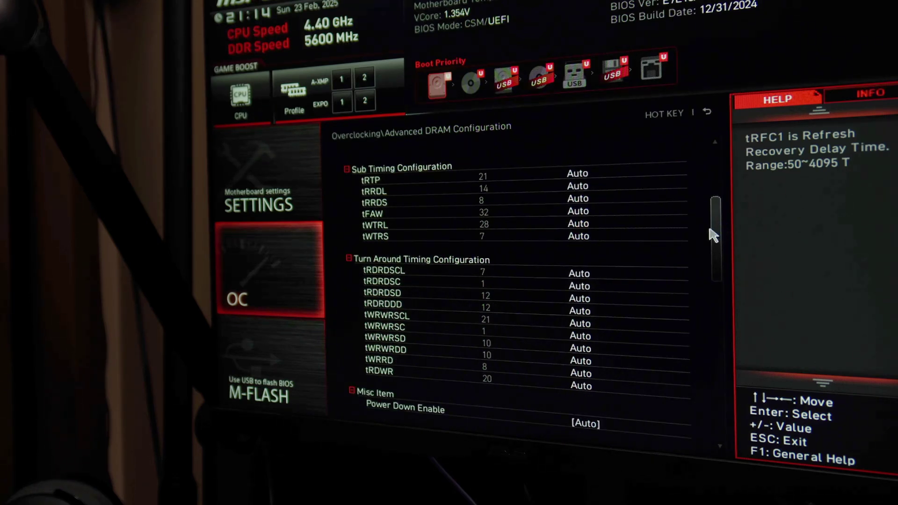
left_click_drag(723, 249, 722, 261)
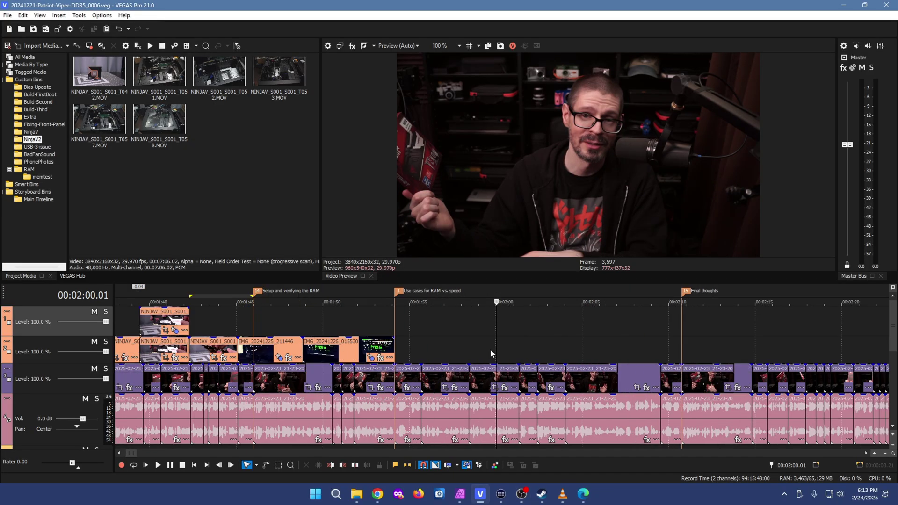
Play the timeline from about 1:49 to show the MemTest86 PASS result.
left_click(231, 321)
key("space")
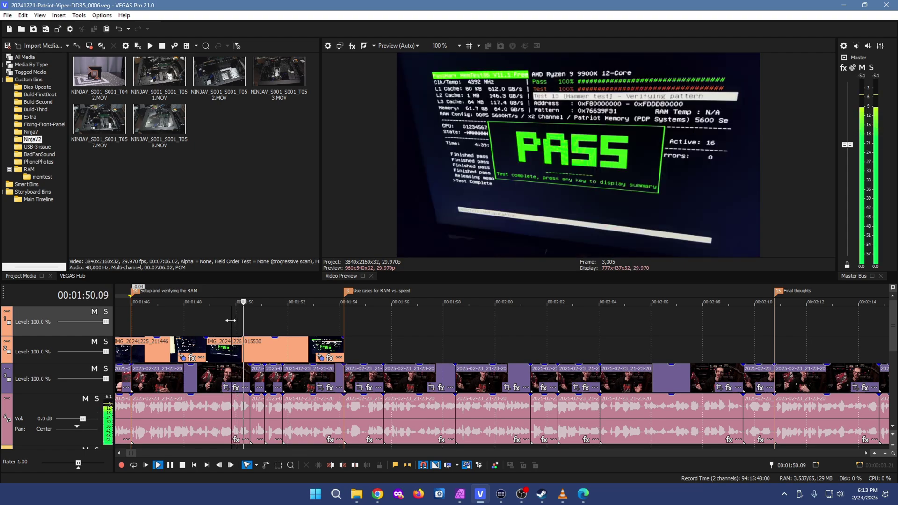